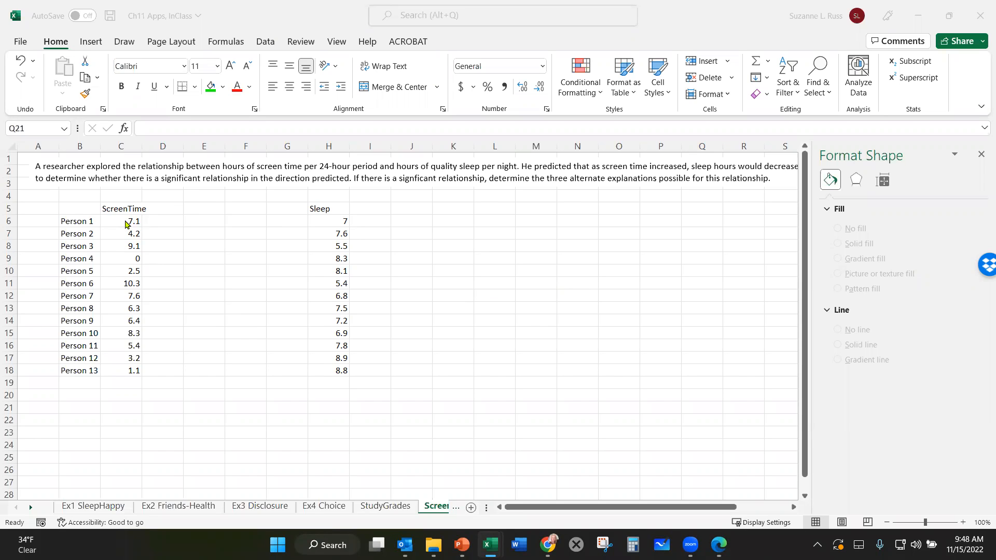
- Insert a plain scatter chart from the ScreenTime values in C6:C18 and the Sleep values in H6:H18
left_click(125, 221)
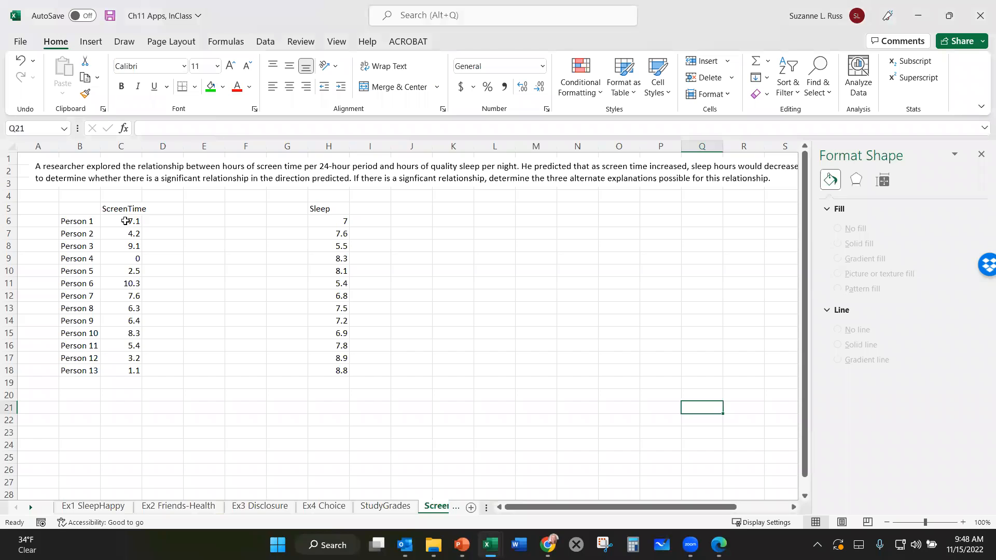
left_click_drag(127, 223, 130, 389)
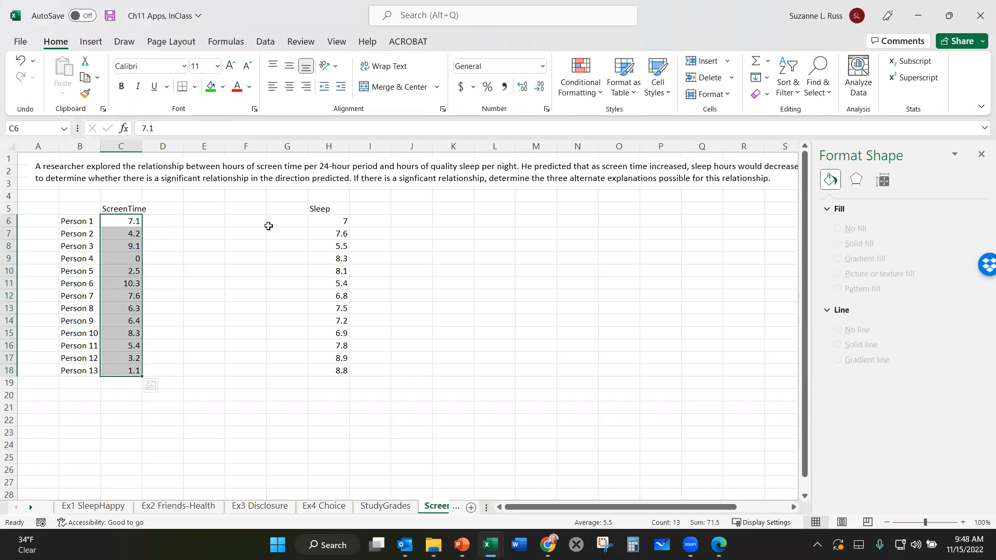
left_click_drag(324, 222, 324, 377)
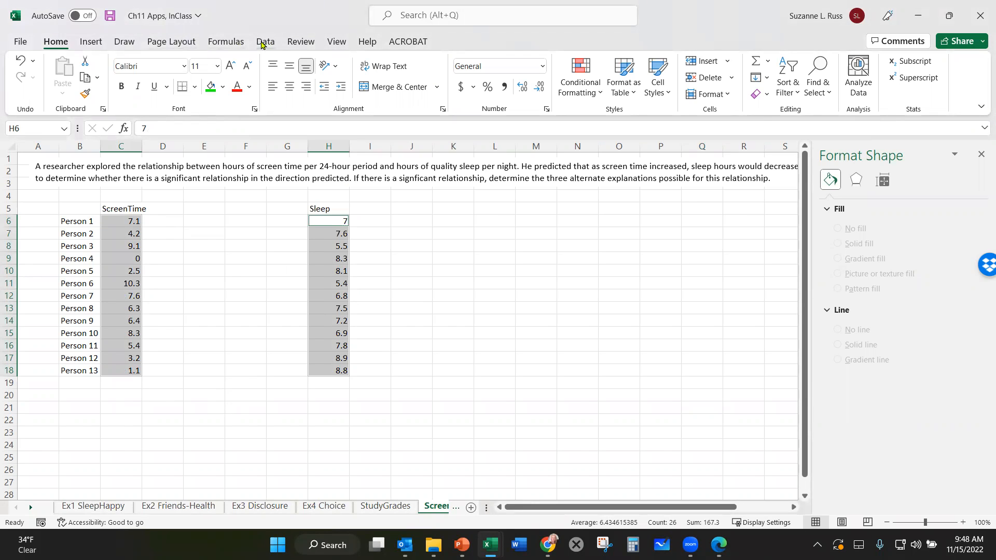
left_click(91, 42)
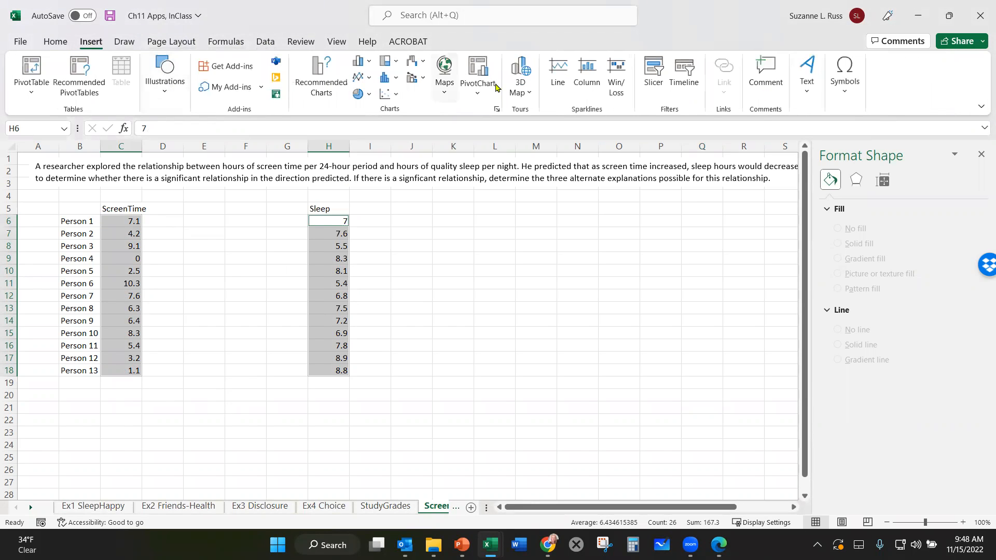
left_click(385, 95)
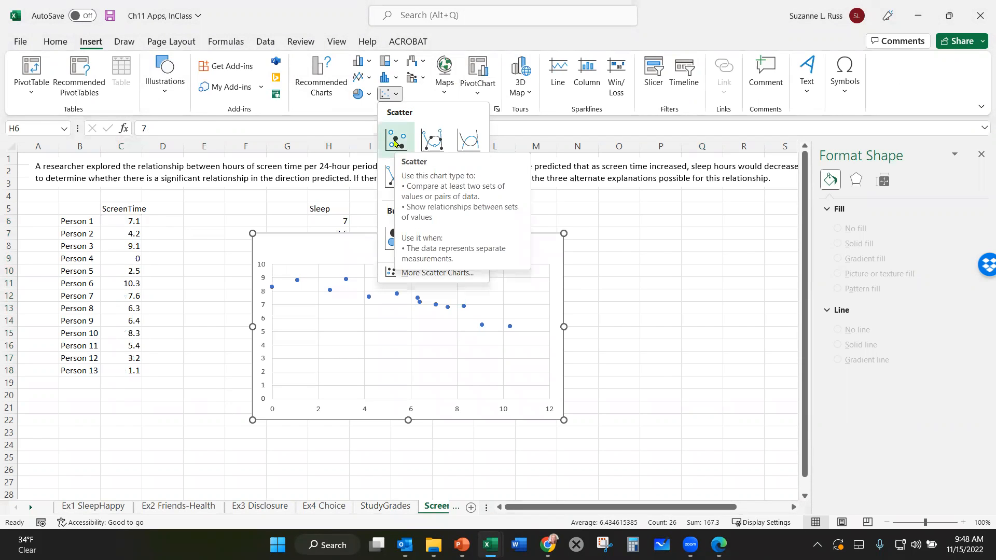
left_click(394, 142)
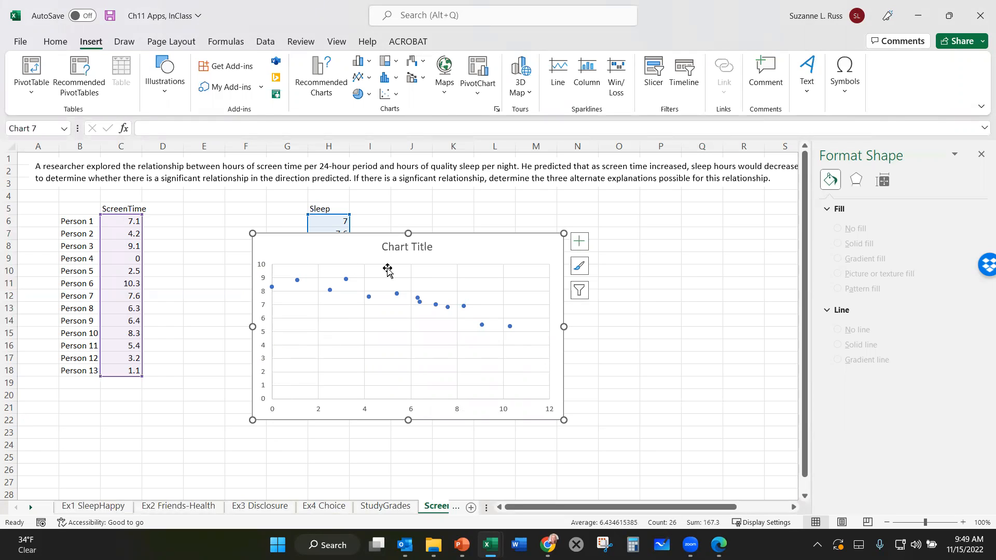
- Set the minimum bound of the chart's vertical axis to 5
left_click(265, 336)
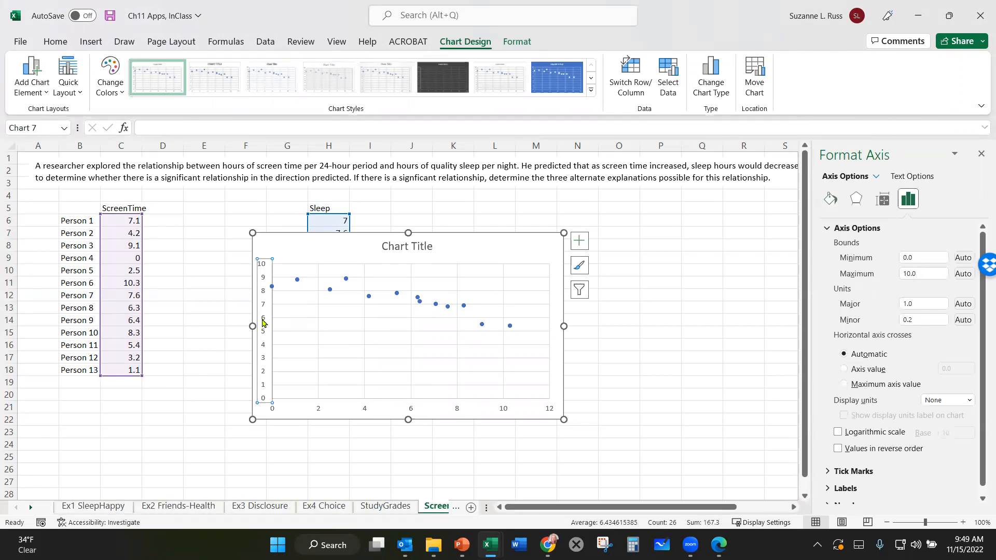
right_click(263, 323)
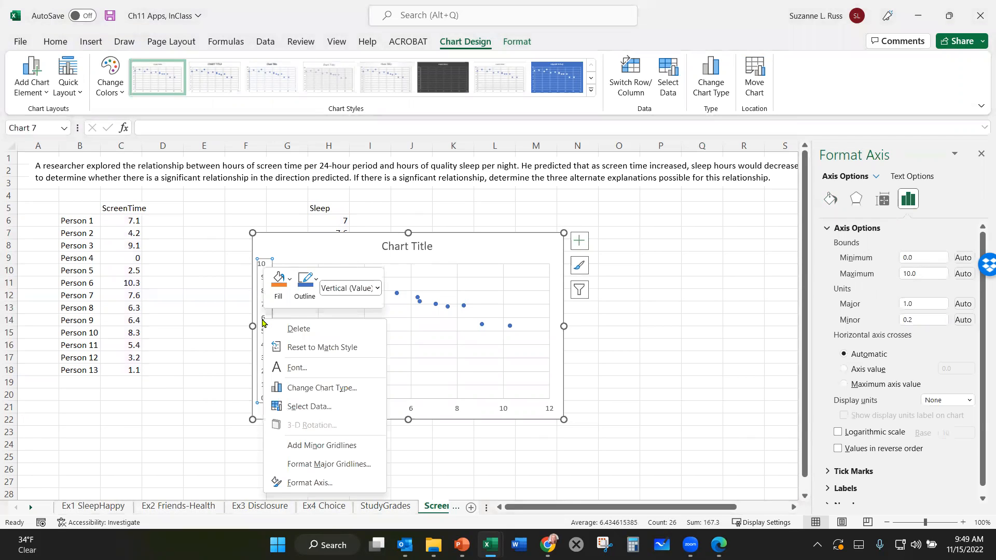
left_click(307, 483)
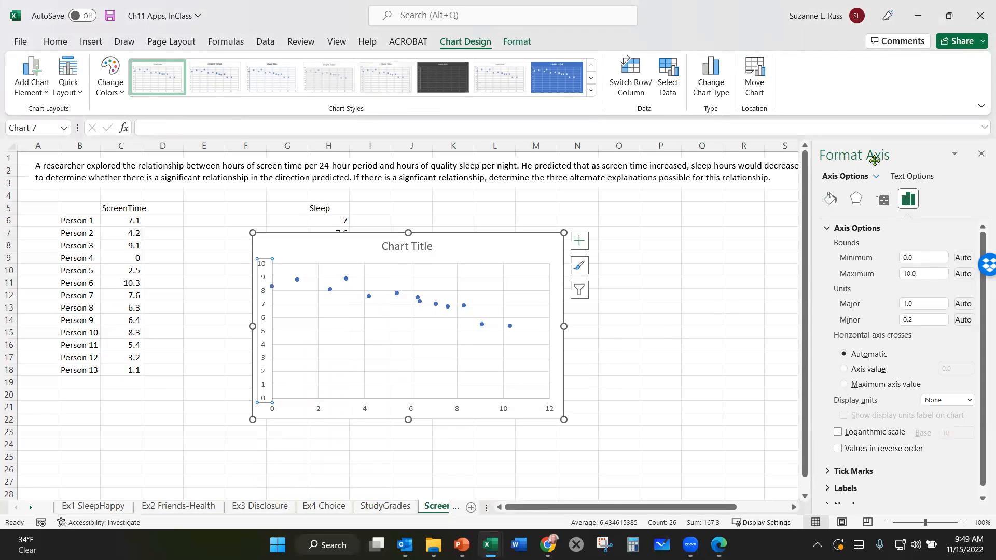
left_click(829, 201)
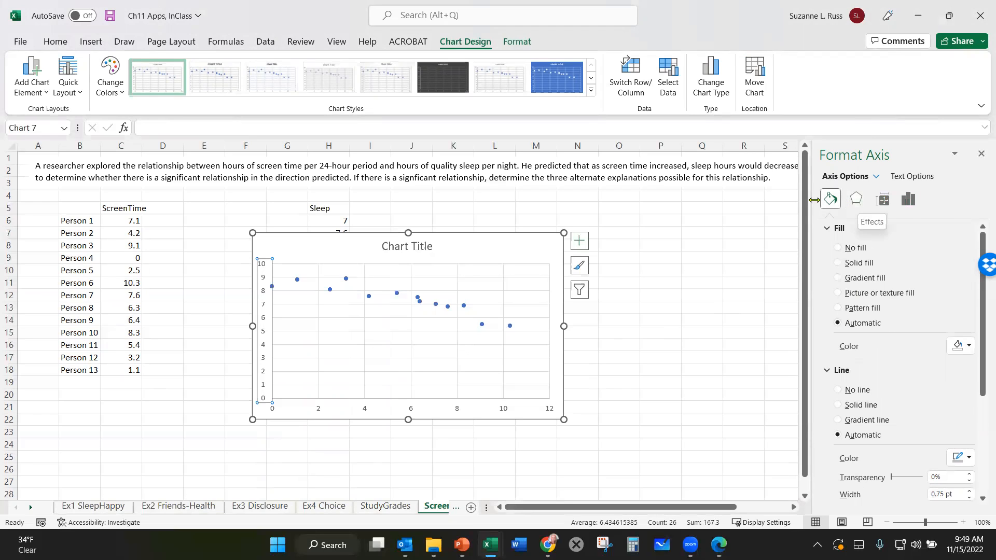
left_click(908, 202)
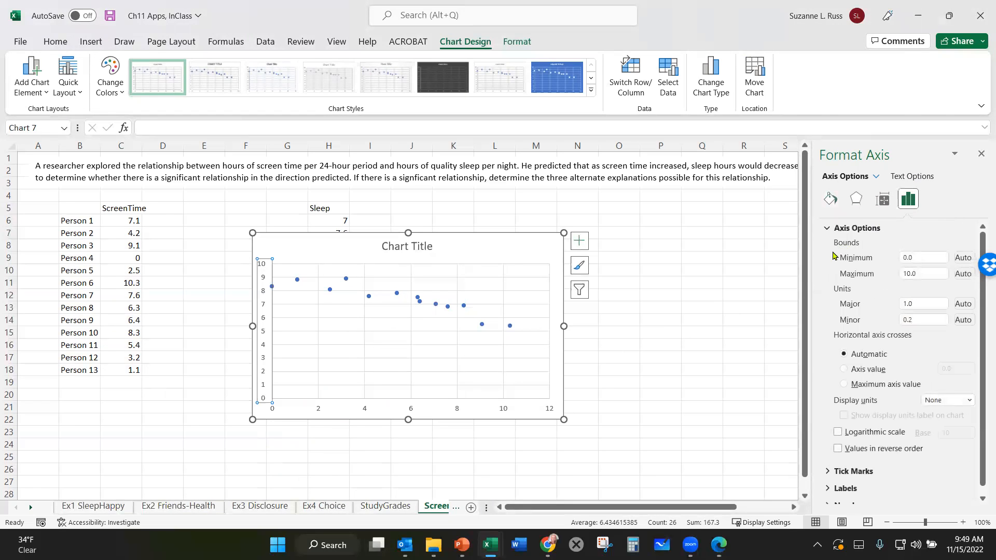
left_click(924, 257)
left_click_drag(924, 259, 895, 259)
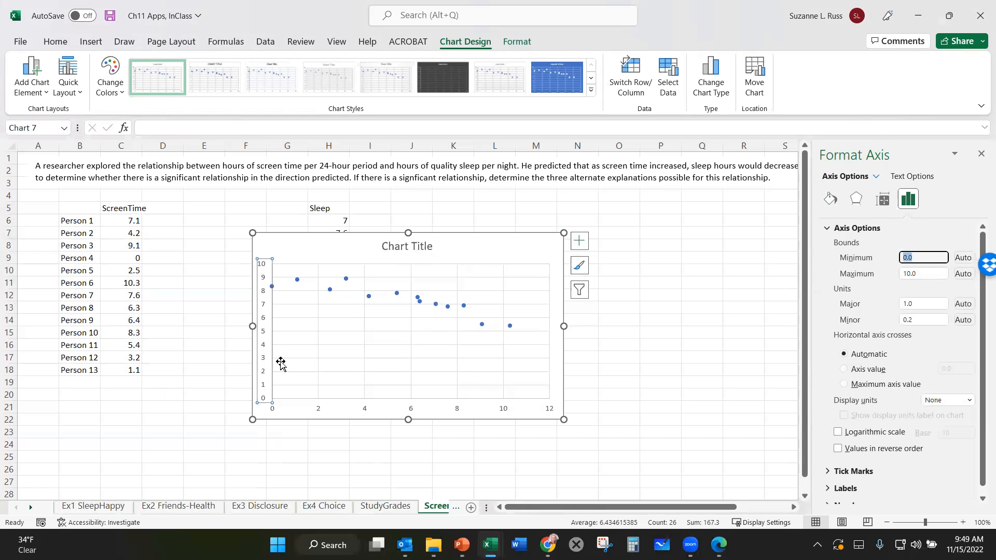
type("5")
key("Return")
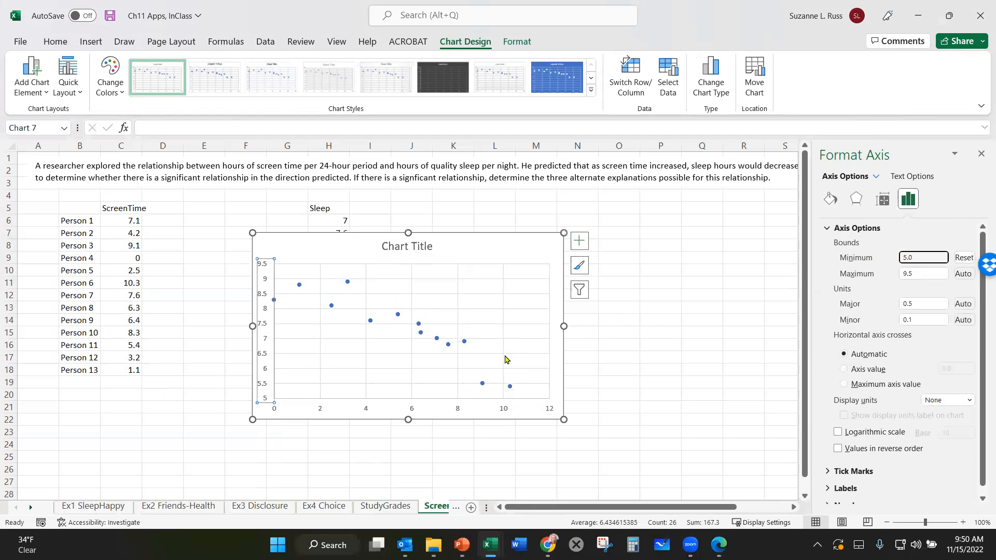
left_click(650, 367)
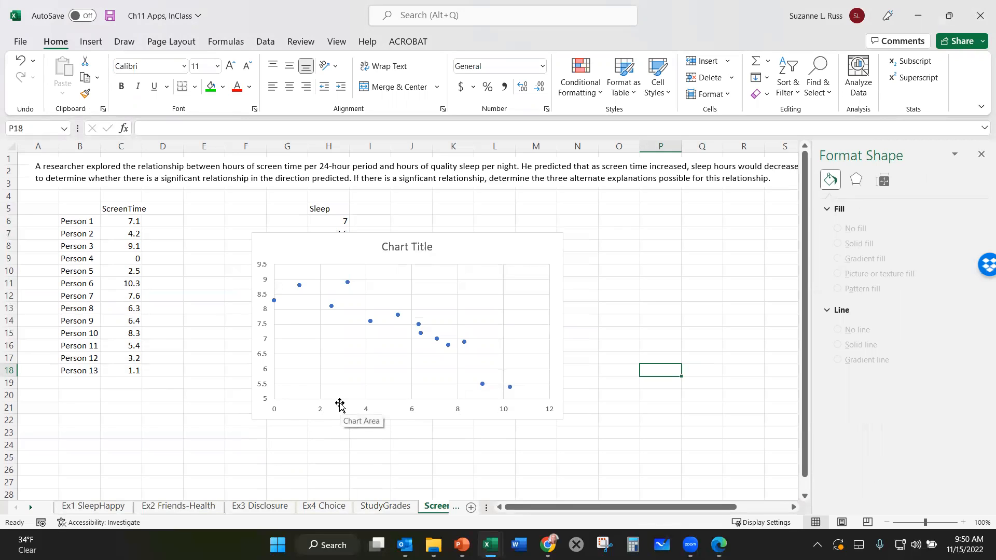
- Add a primary horizontal axis title to the scatter chart
left_click(322, 409)
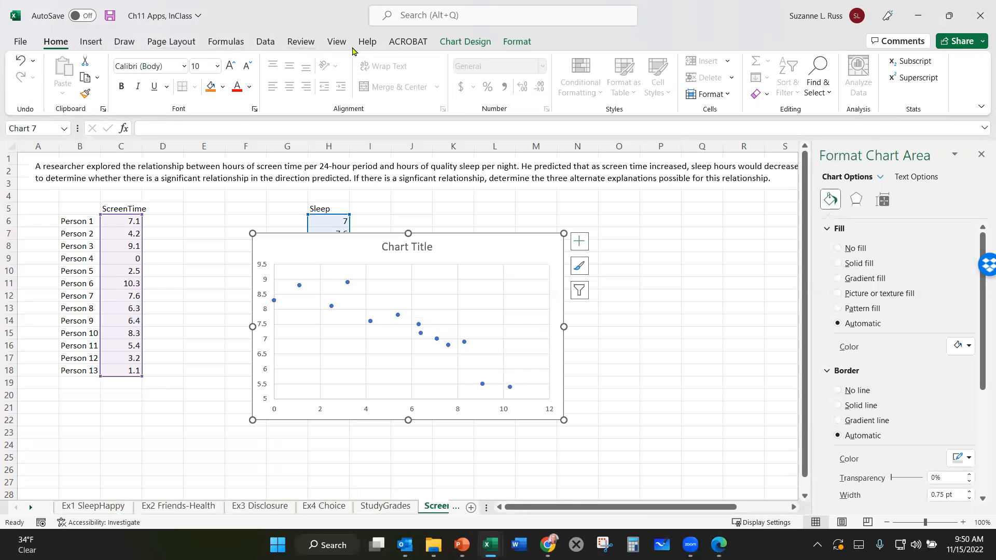
left_click(446, 43)
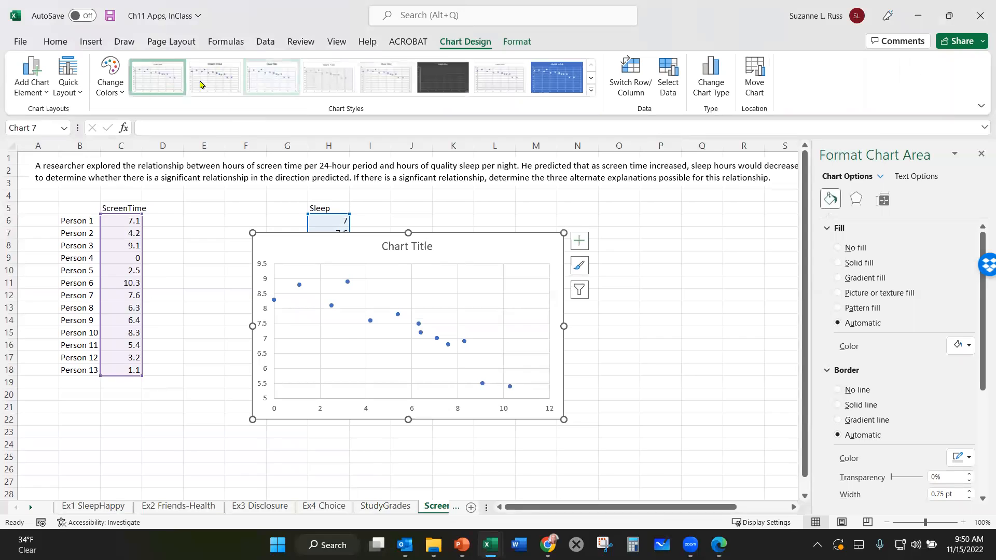
left_click(44, 93)
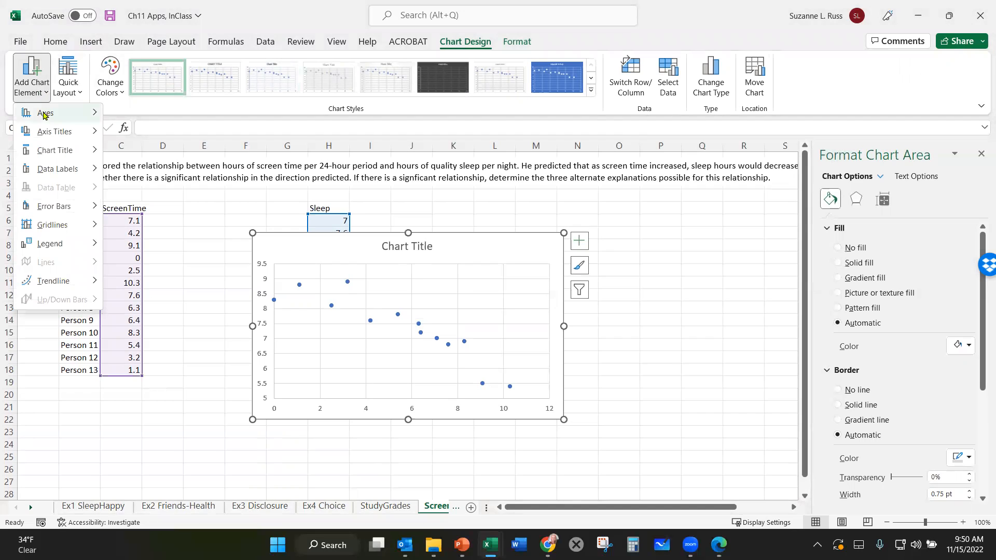
mouse_move(47, 133)
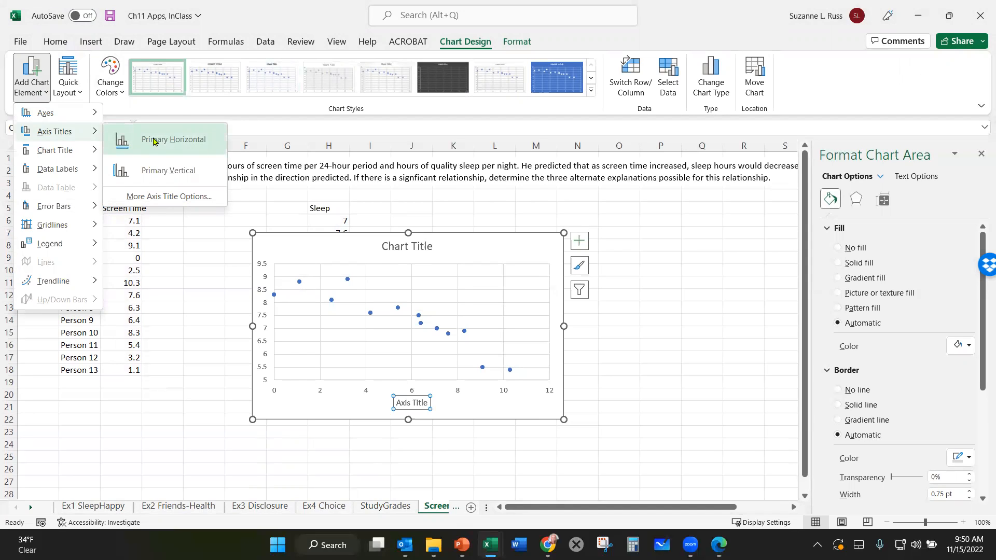
left_click(155, 141)
- Replace the horizontal axis title's placeholder text with "X variable: Hours of screen time"
left_click(417, 403)
left_click(399, 403)
left_click_drag(398, 403, 428, 403)
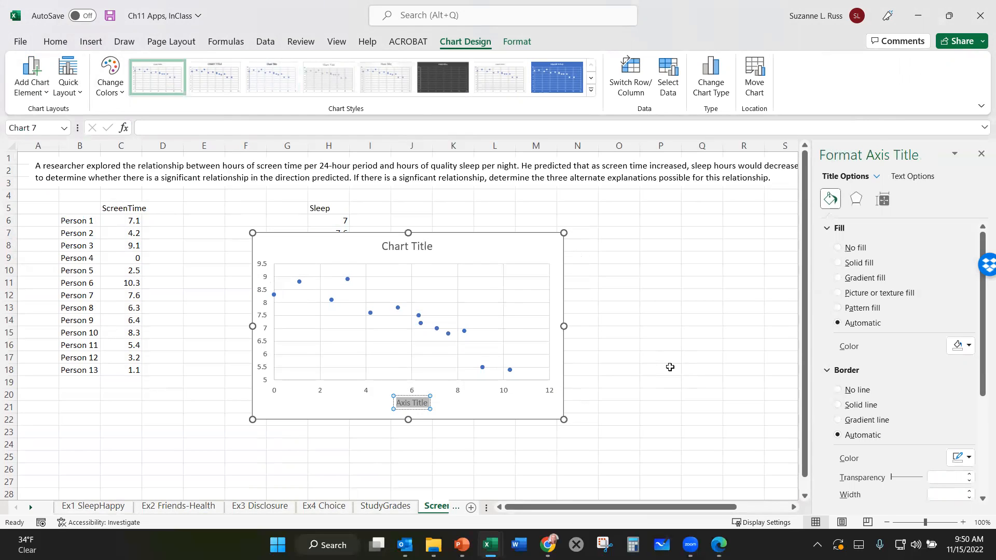
key("BackSpace")
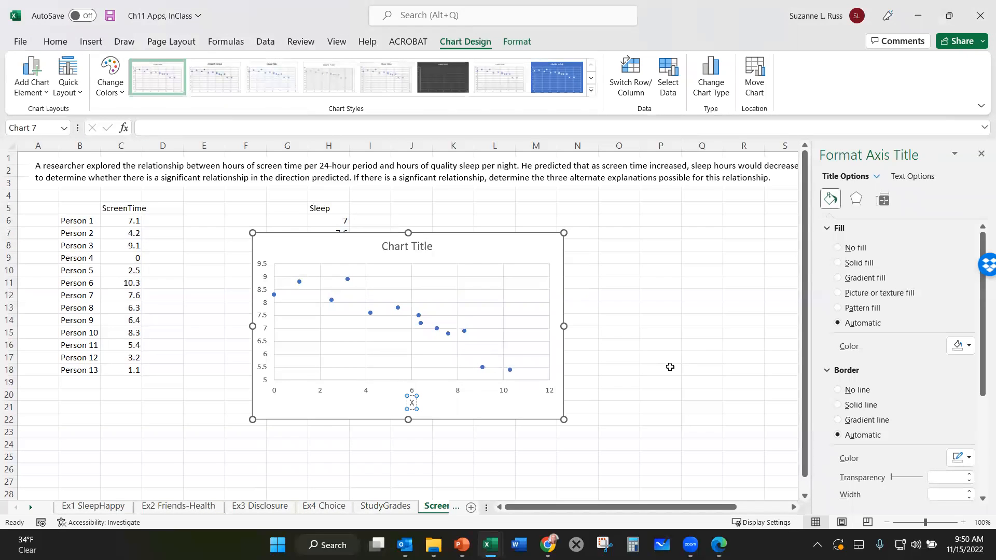
type("X variable: Hours of screen time p")
key("BackSpace")
key("BackSpace")
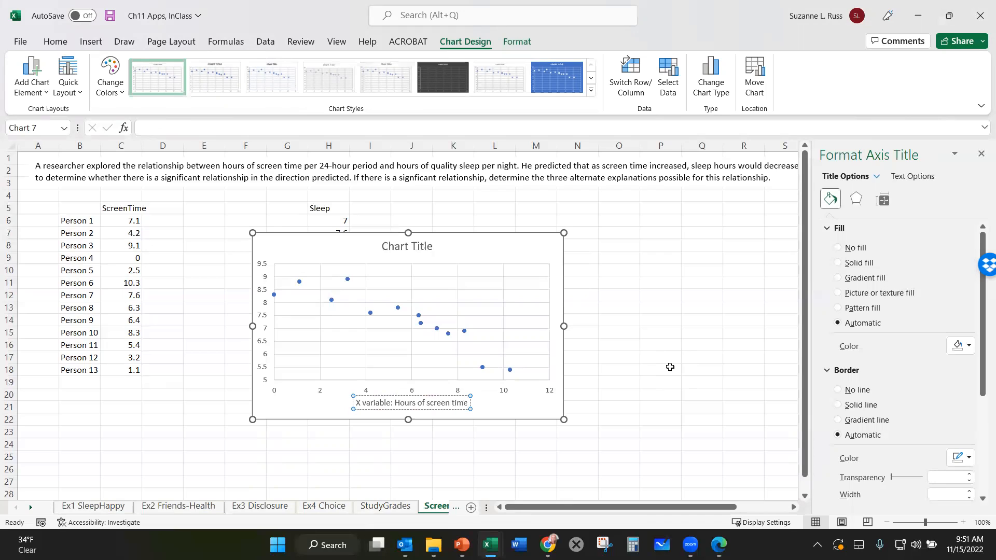
key("Return")
key("BackSpace")
left_click(253, 316)
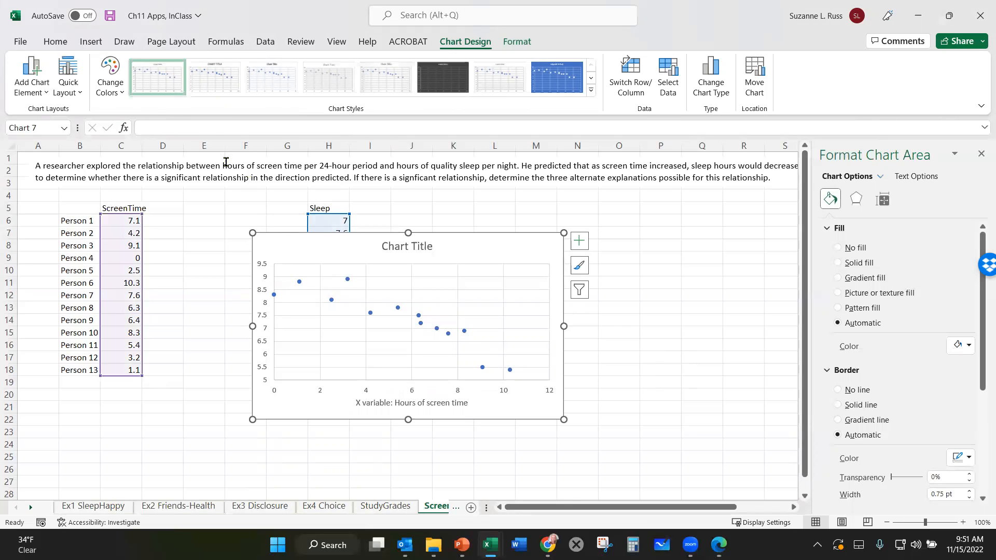
- Add a primary vertical axis title to the scatter chart
left_click(45, 89)
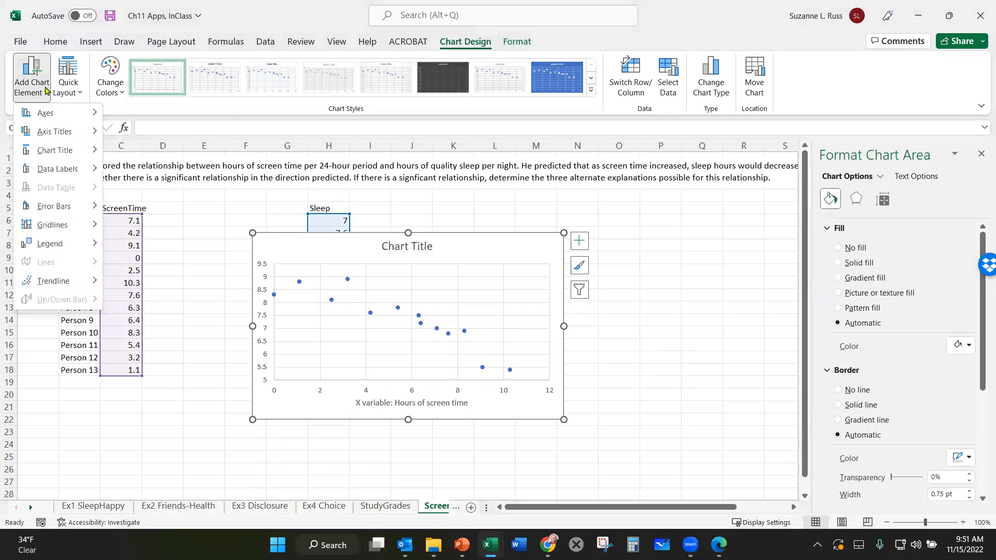
mouse_move(55, 131)
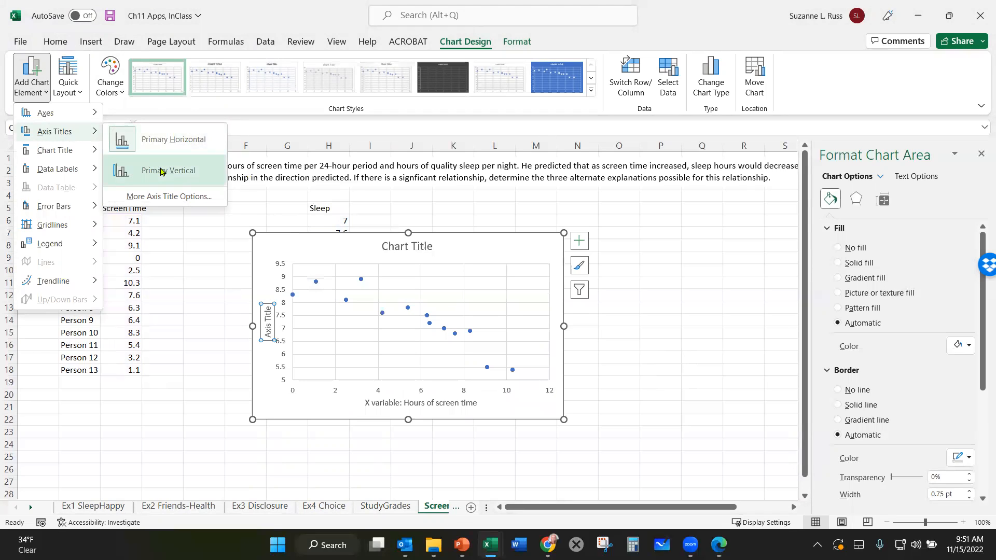
left_click(161, 171)
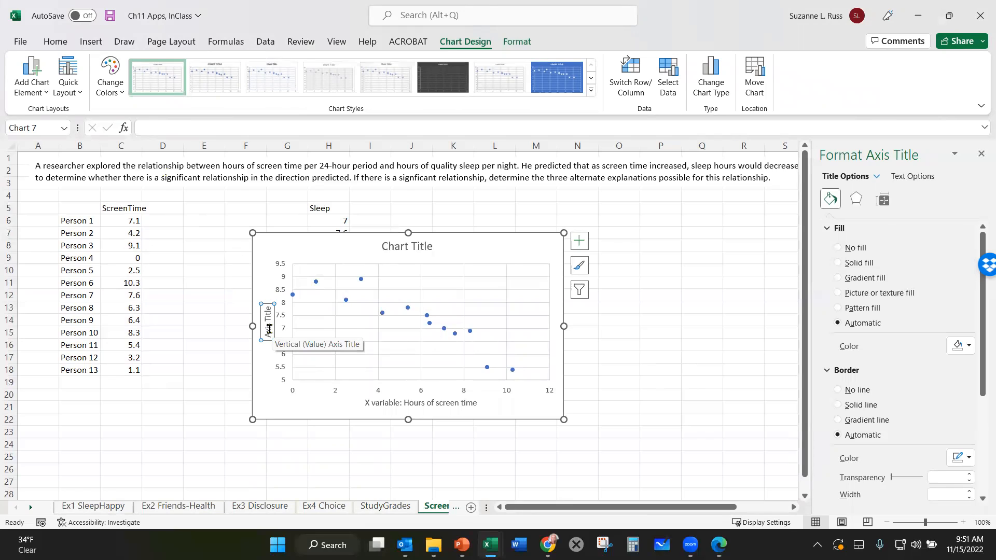
- Change the vertical axis title's text to "Y variable: Hours of sleep"
type("Y")
key("Return")
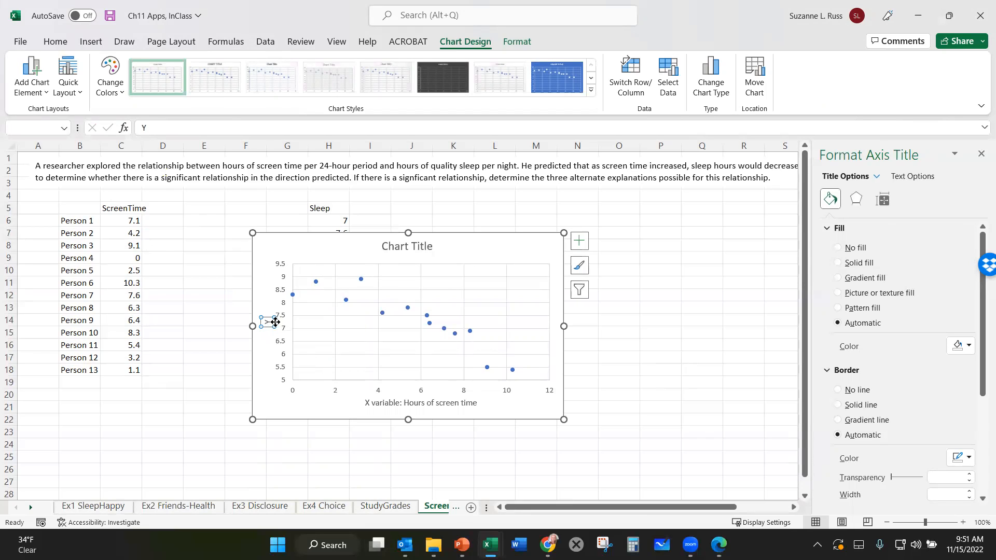
left_click(267, 321)
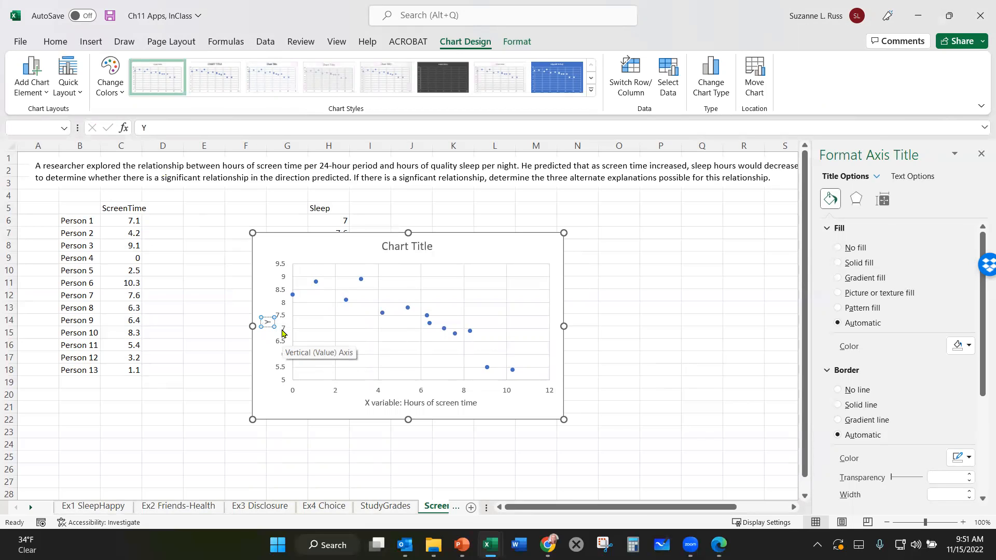
type("Y")
key("BackSpace")
key("BackSpace")
type("variable: Hours of sleep")
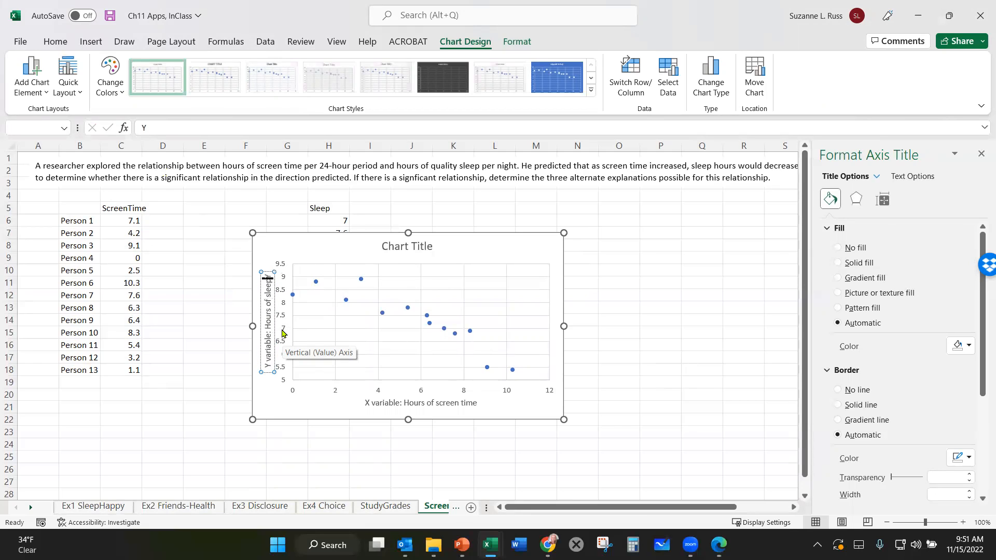
key("Delete")
left_click(673, 283)
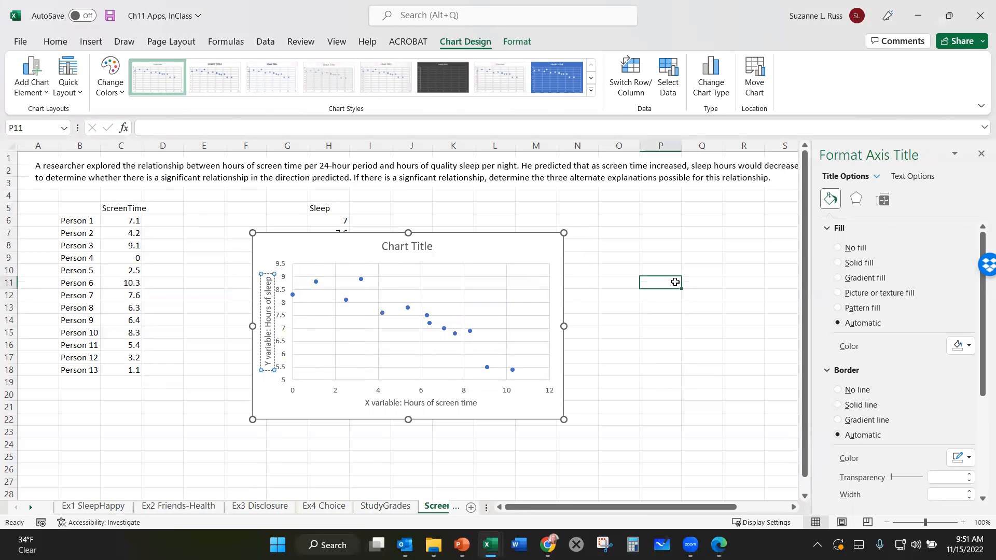
- Replace the chart title's placeholder text with "Figure 1" followed by a line break
left_click(394, 251)
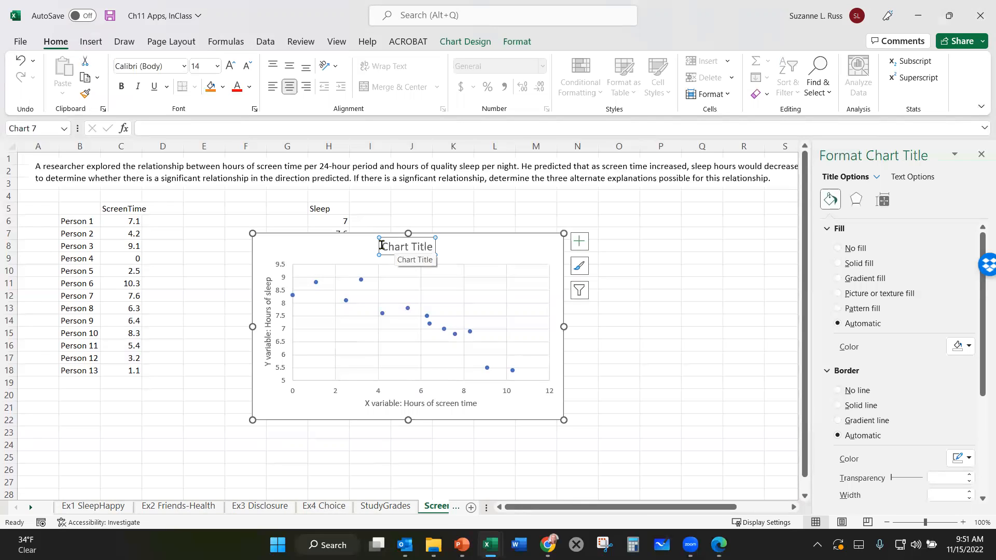
left_click_drag(381, 245, 432, 250)
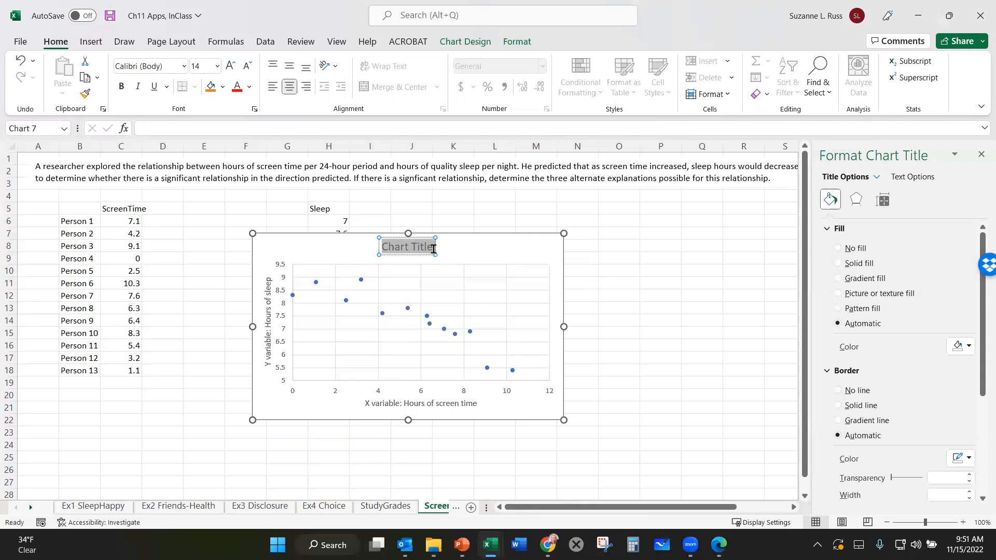
type("Figure 1")
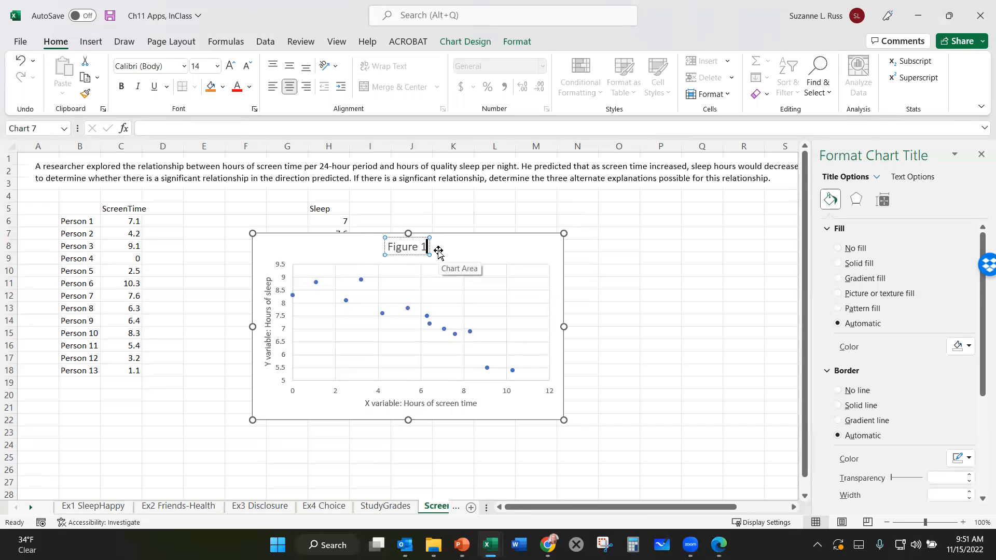
key("Return")
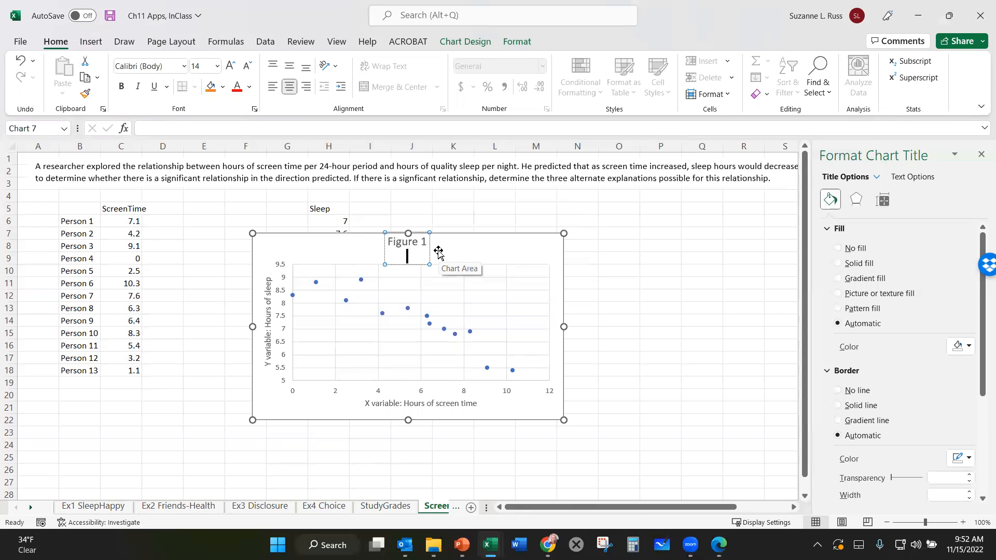
- Enter "Scatterplot showing hours of screen time and hours of sleep per 24-hour period" as the chart title's second line
type("C")
type("Sca")
type("tterp")
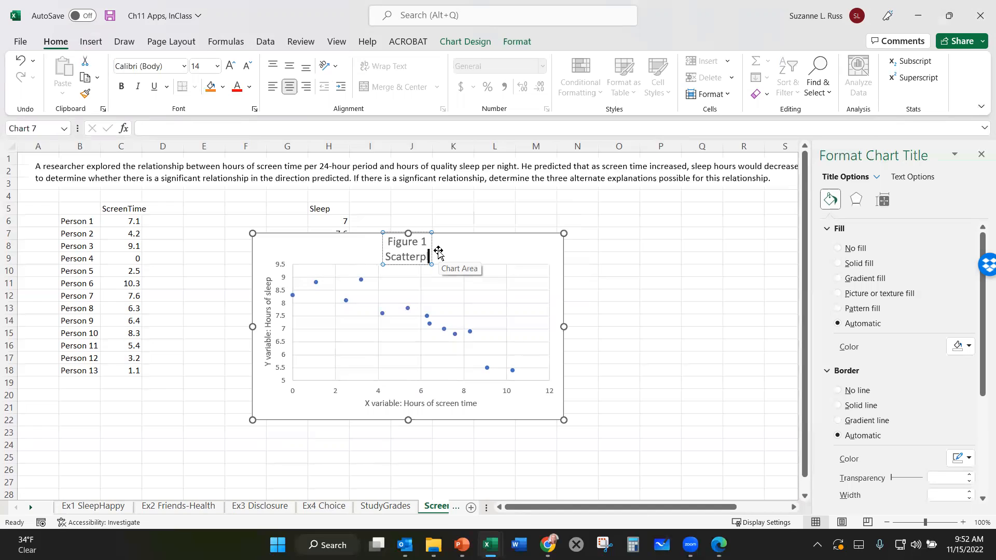
type("lot showing hour")
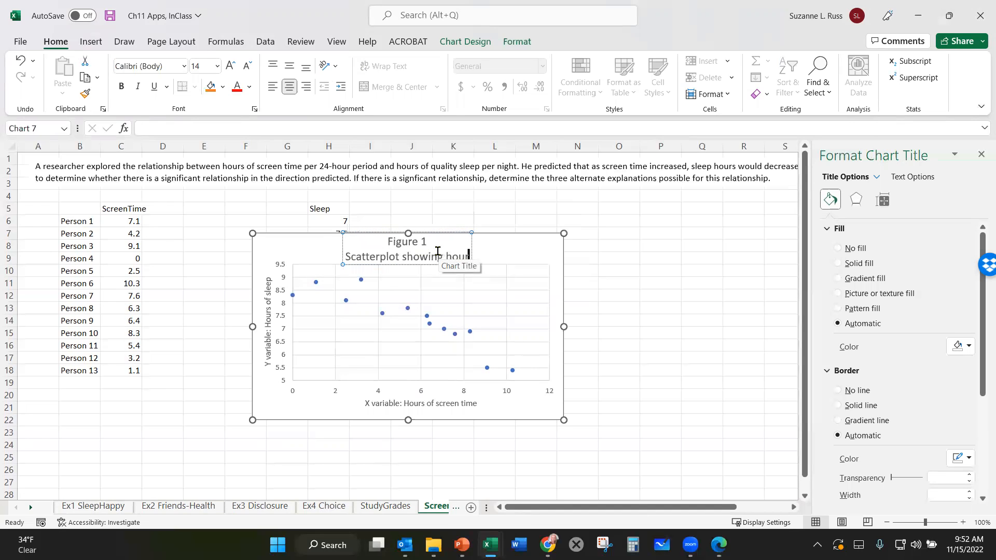
type("s of slee")
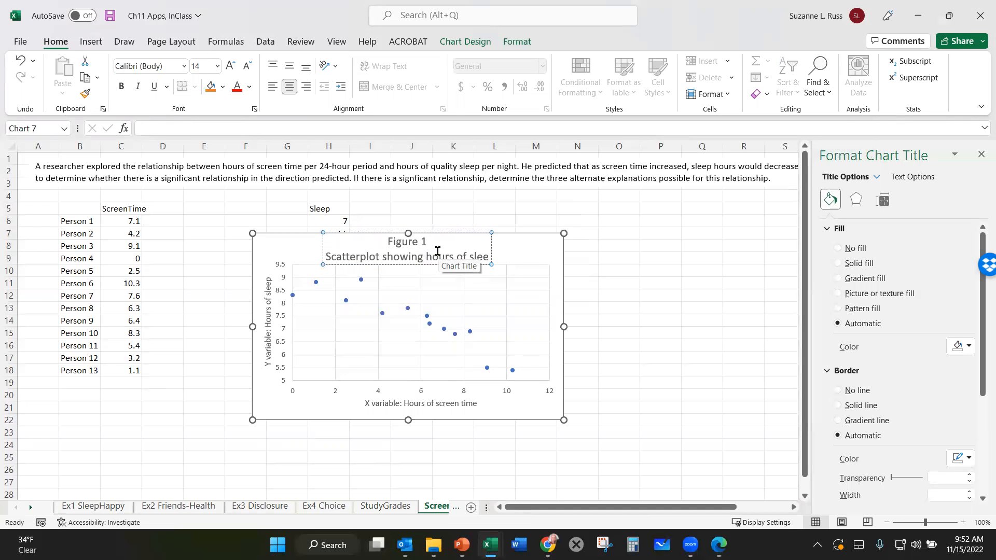
type("p")
key("BackSpace")
key("BackSpace")
key("BackSpace")
key("BackSpace")
key("BackSpace")
key("BackSpace")
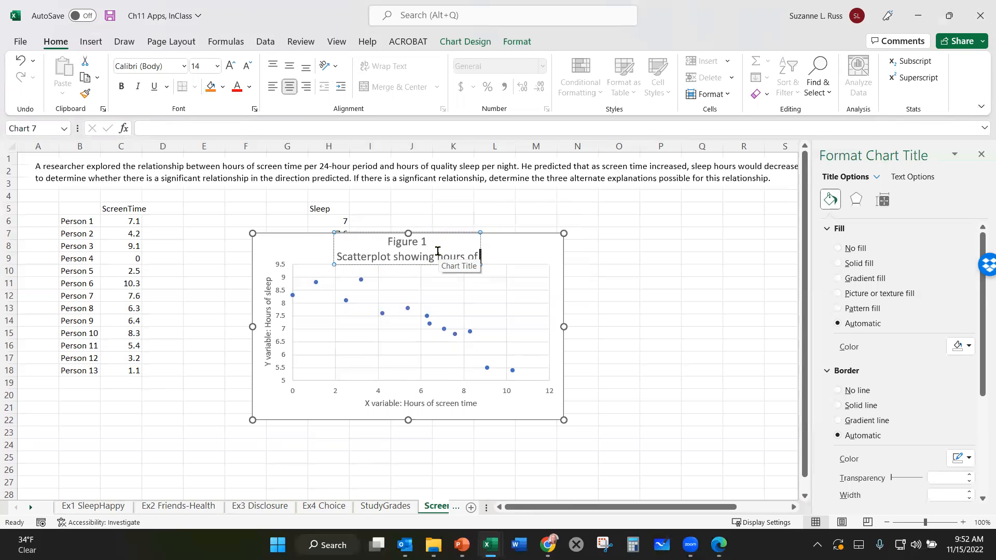
type("s")
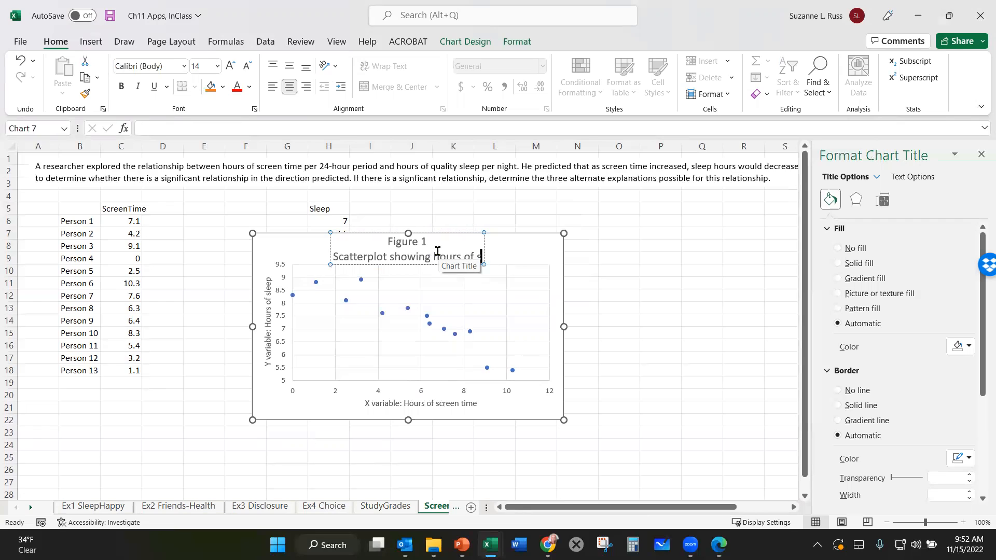
type("creen time")
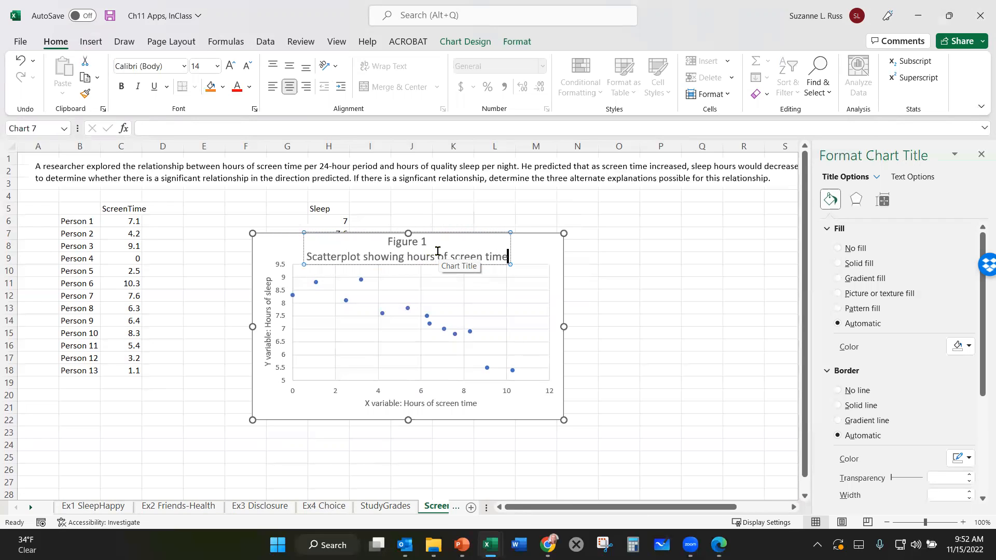
type("  and hours")
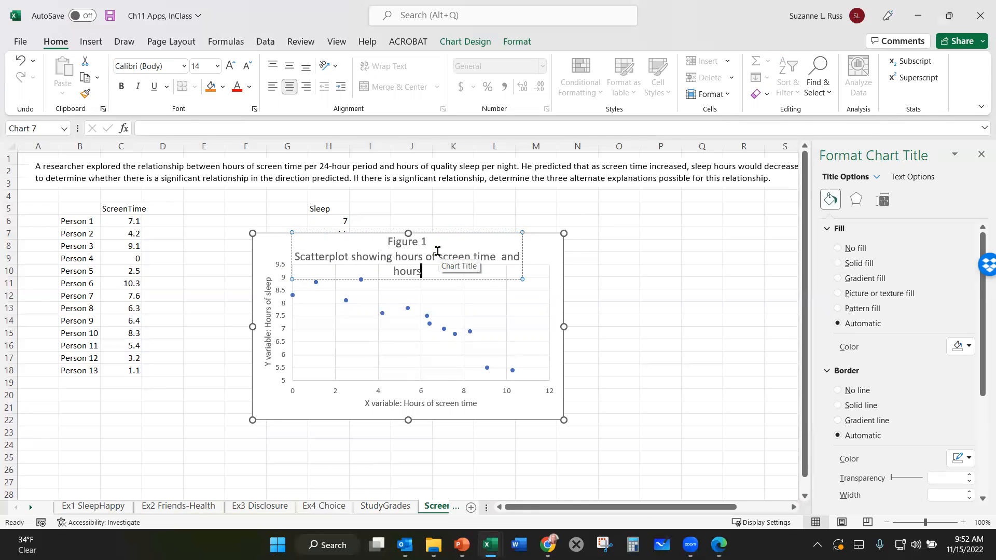
type(" of sleep per 24-hour period")
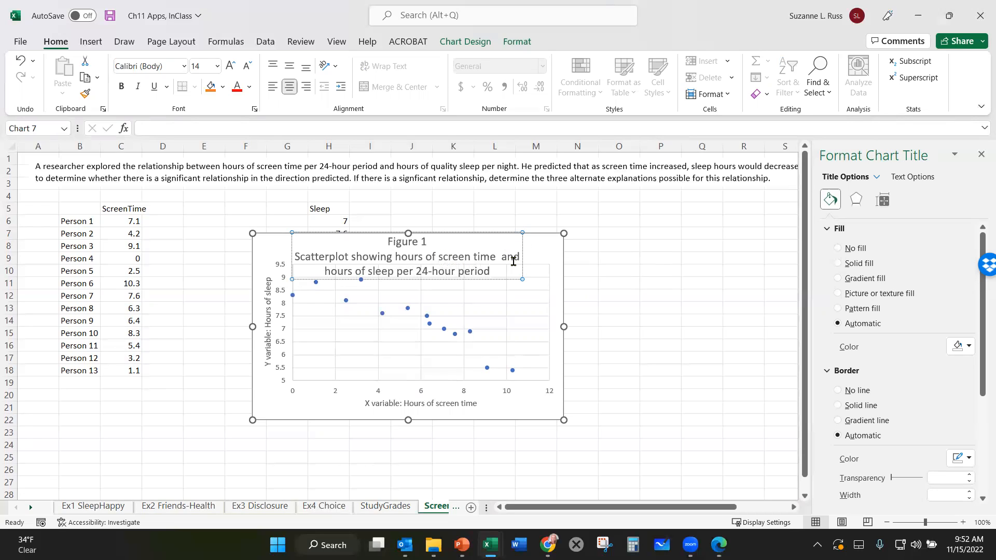
left_click(653, 257)
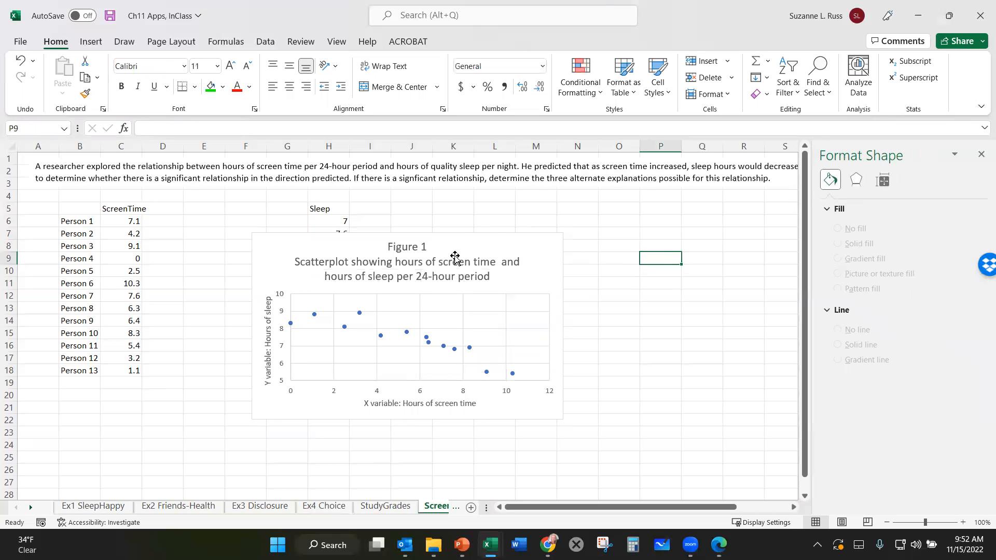
- Reduce the whole chart title to font size 11 and left-align it
left_click(420, 267)
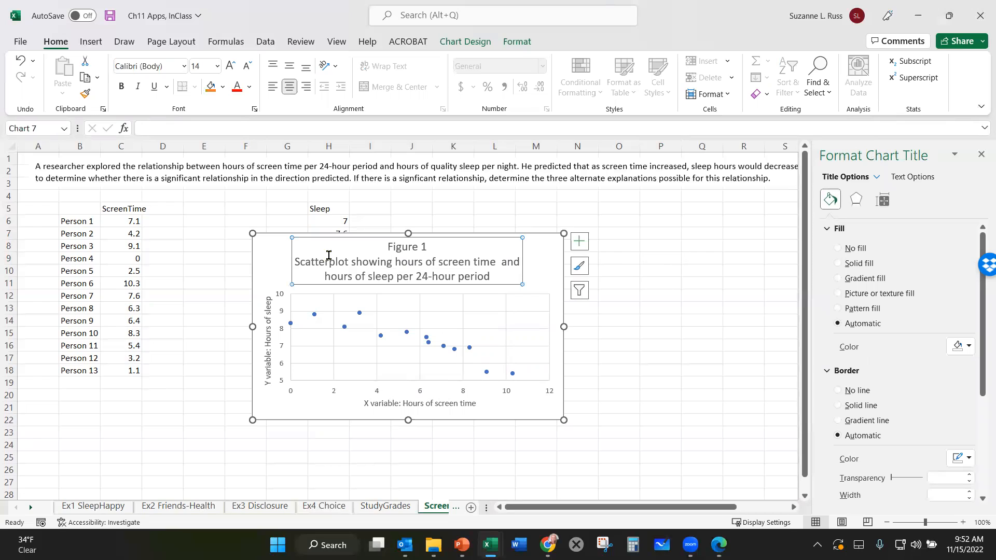
left_click_drag(385, 249, 502, 280)
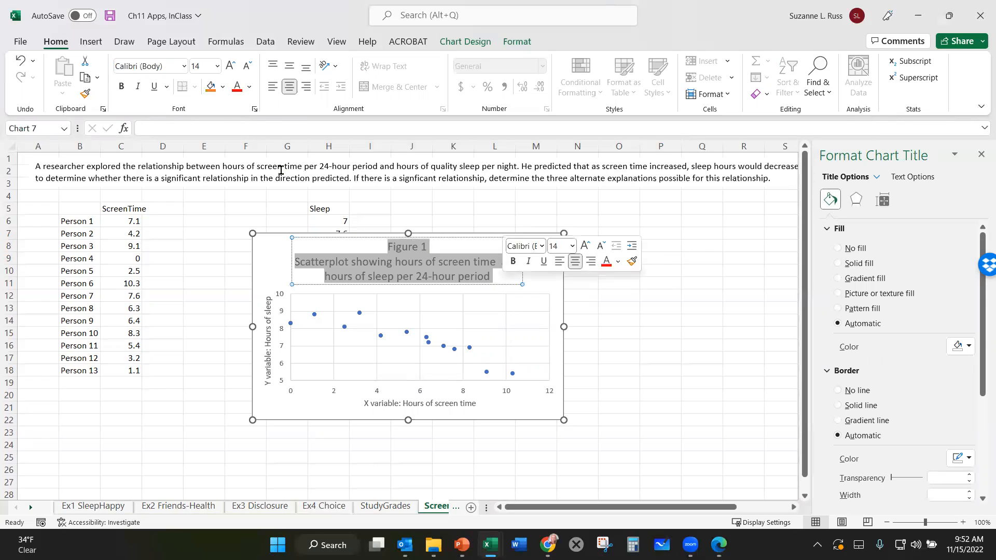
left_click(247, 67)
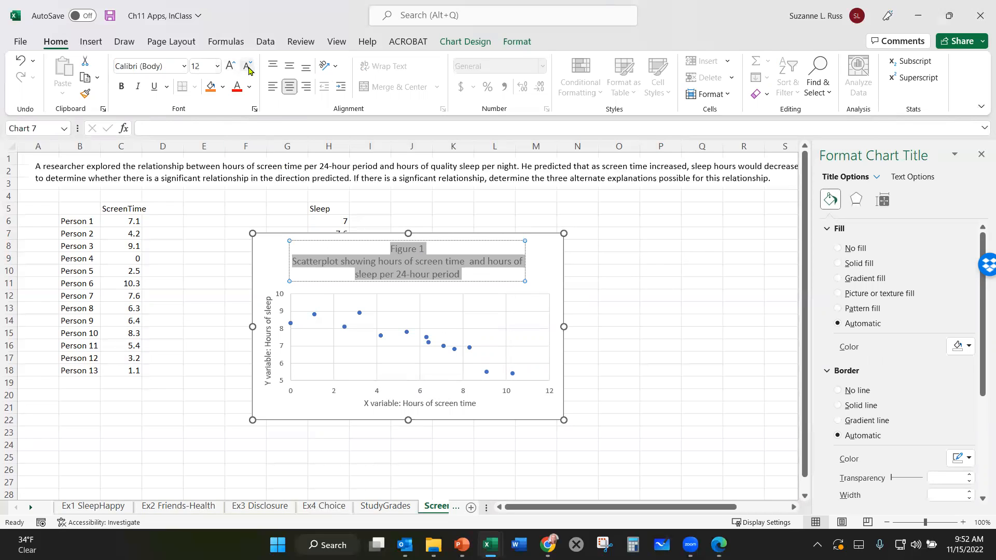
left_click(248, 67)
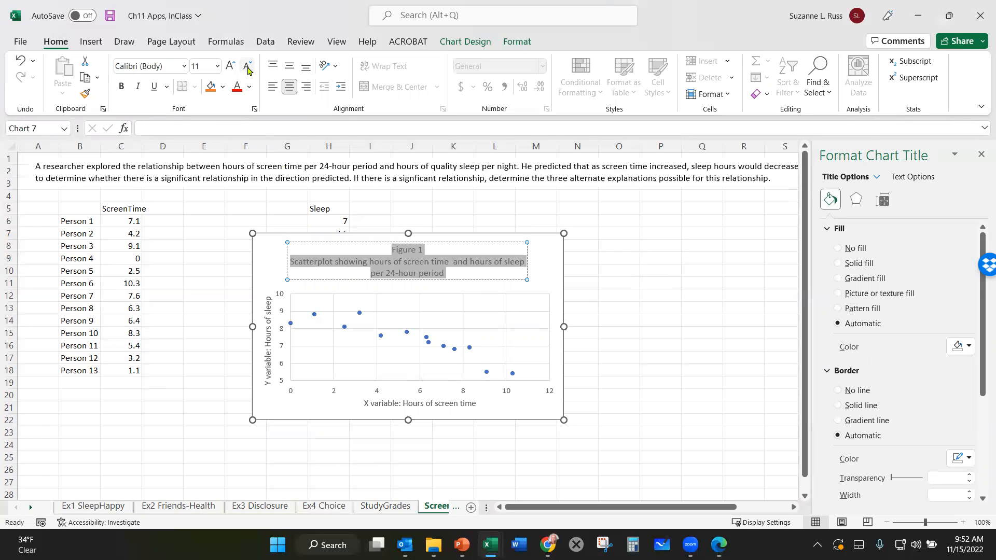
left_click(270, 90)
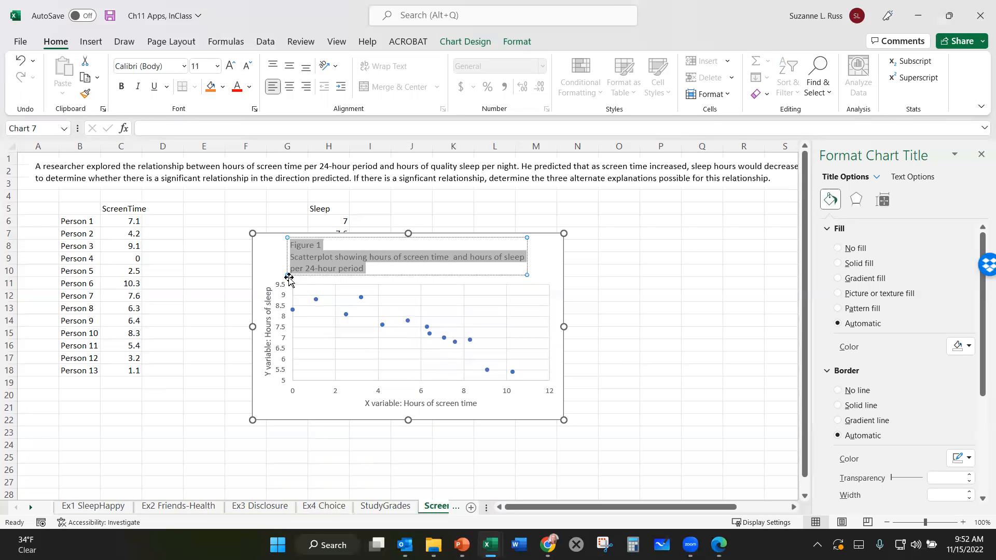
- Add a period after "Figure 1" in the chart title and join the description onto the same line
left_click(326, 244)
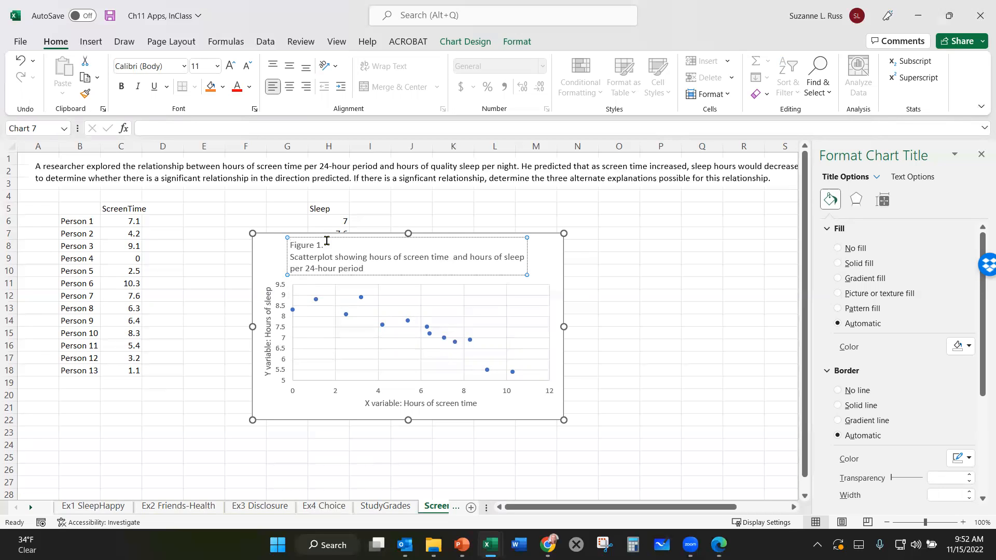
key("Delete")
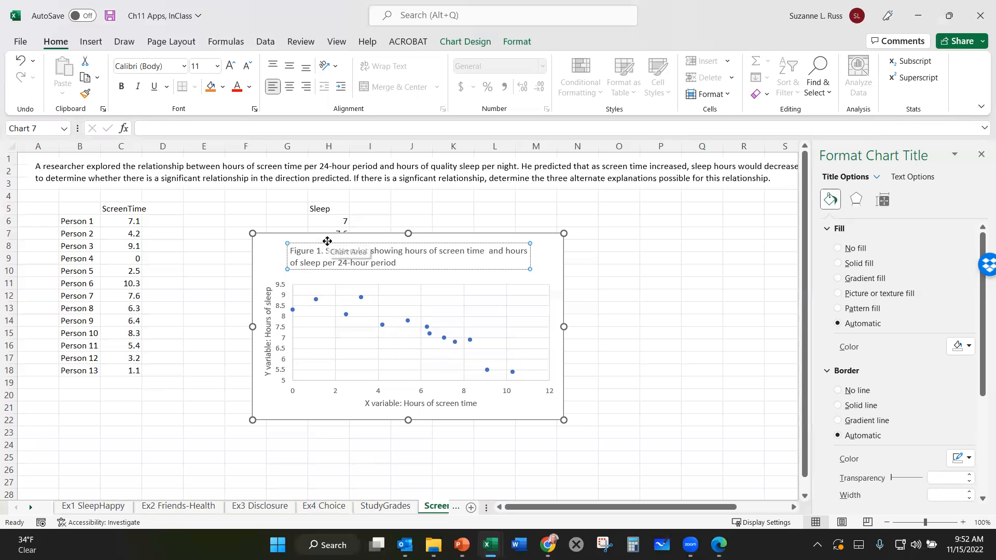
left_click(660, 248)
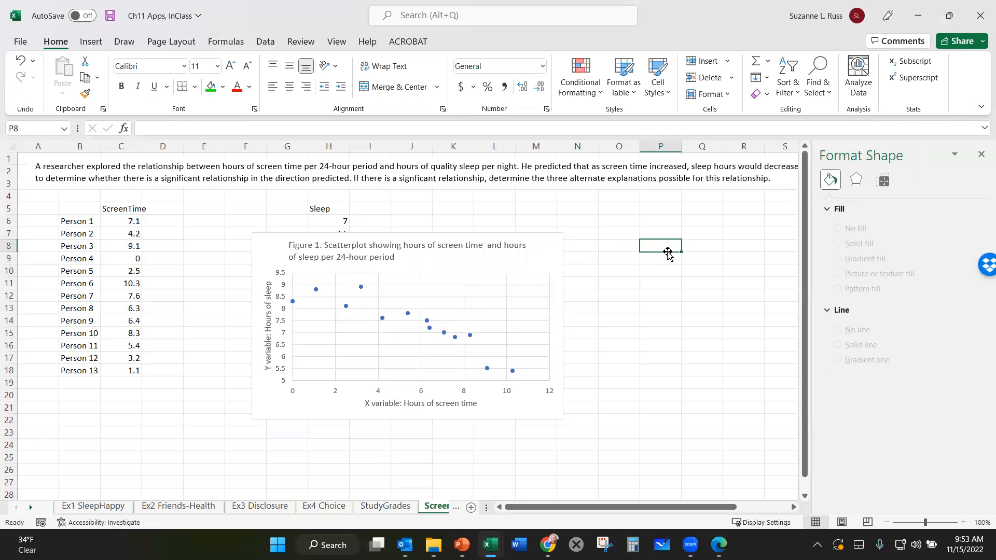
- Move the scatter chart beside the Sleep column so that it no longer covers the data
left_click_drag(503, 259, 609, 209)
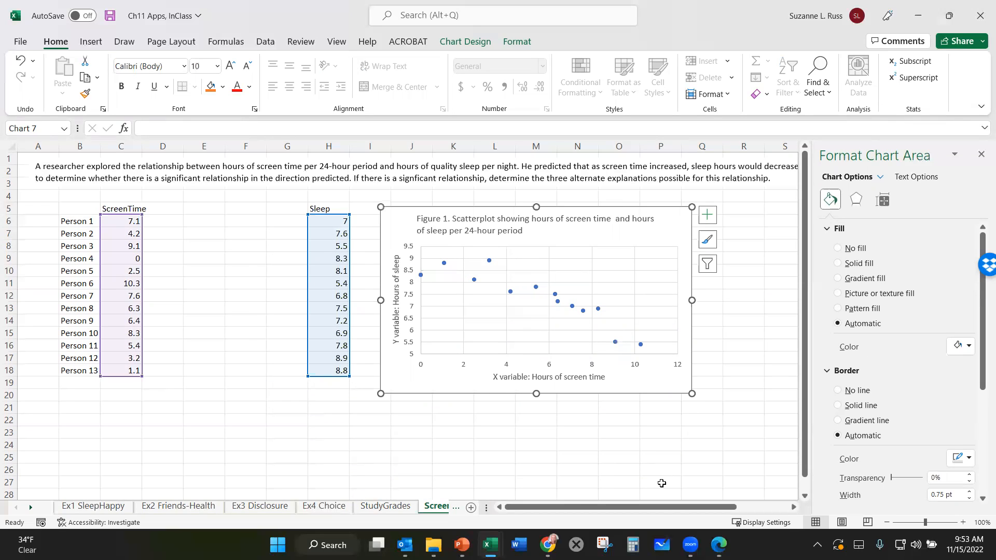
left_click(691, 545)
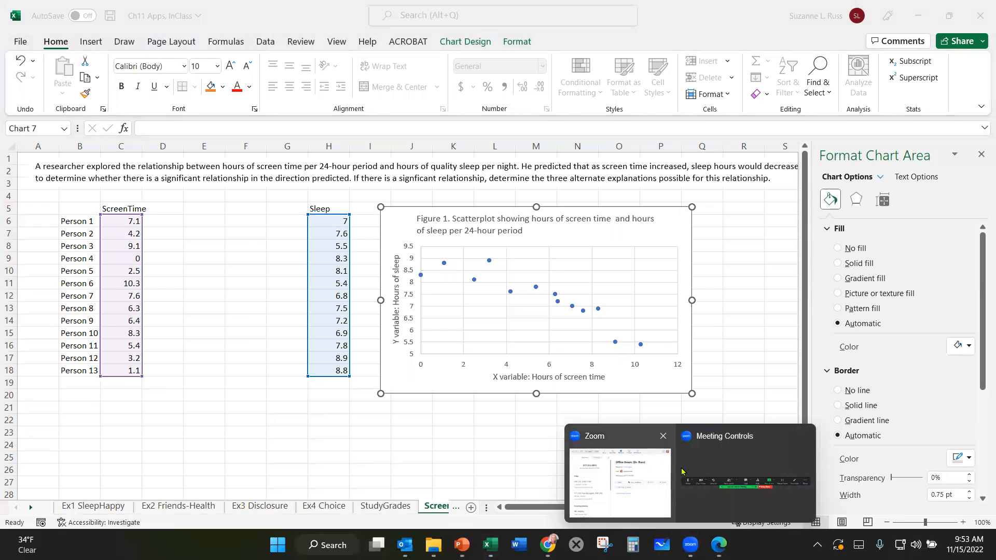
left_click(720, 485)
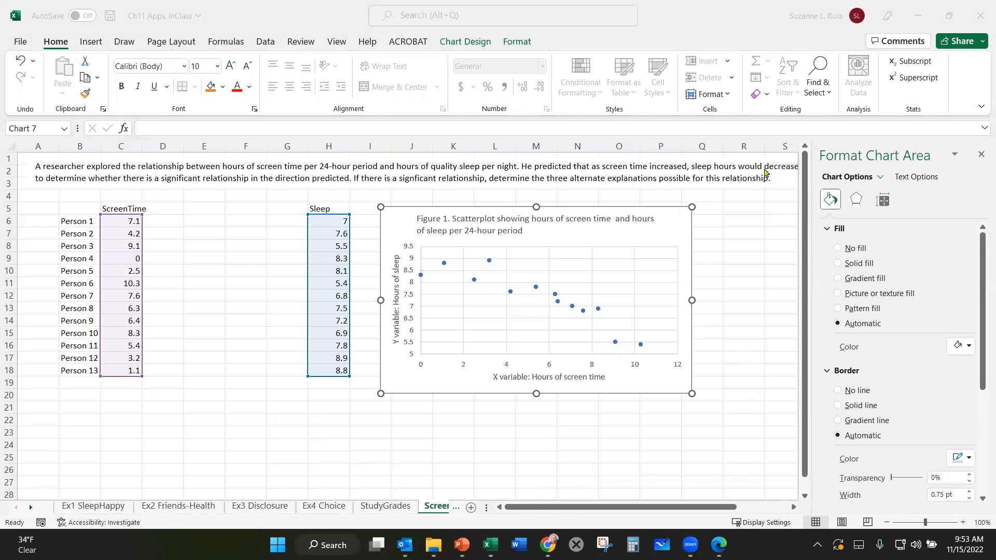